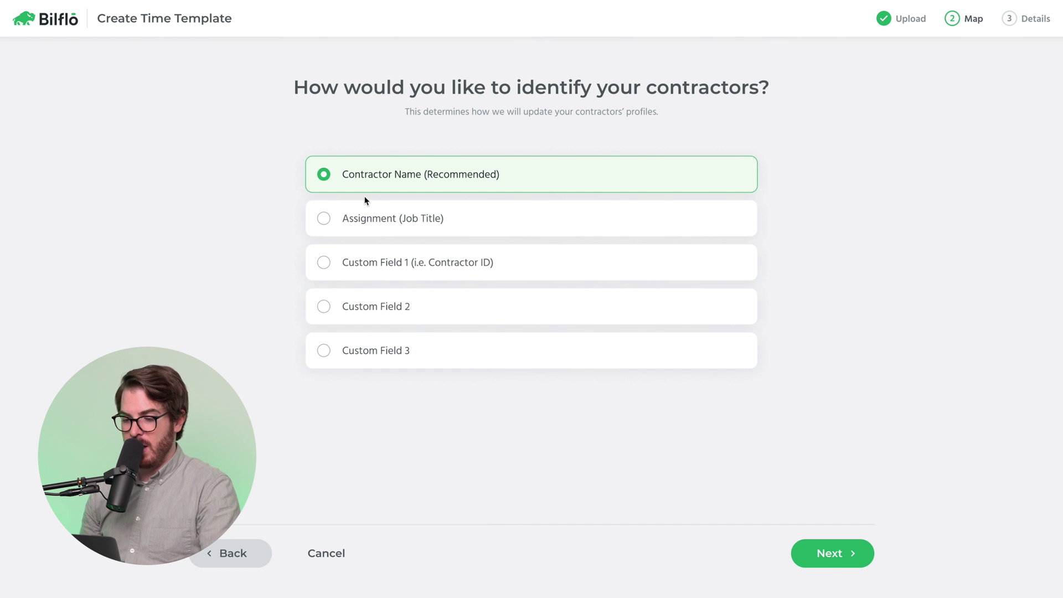
Identify contractors by Contractor Name and set the two-column name format to "firstname middlename | lastname".
{"action": "left_click", "coordinate": [814, 546]}
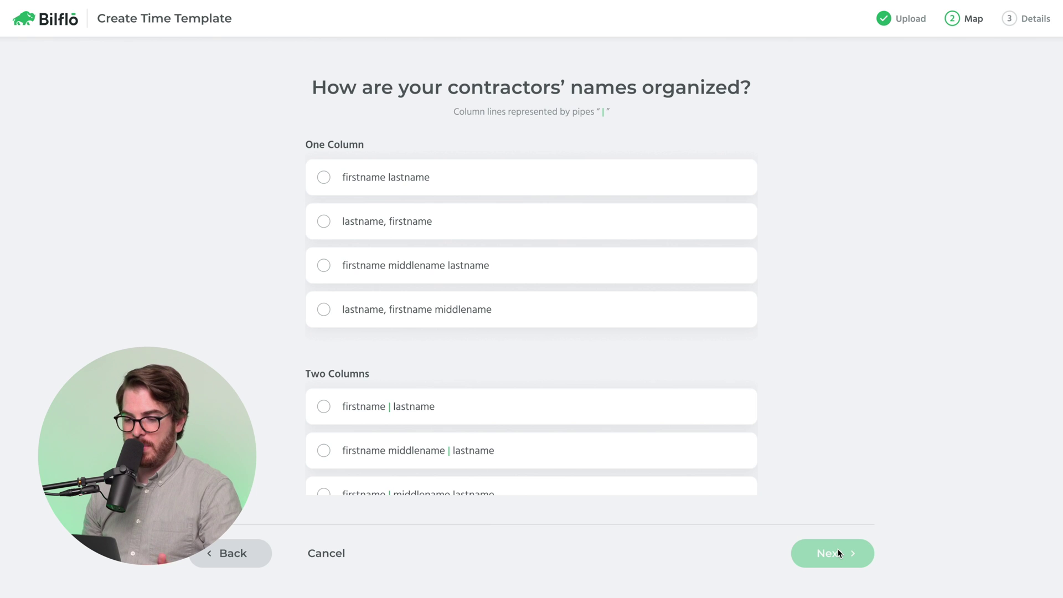
{"action": "scroll", "coordinate": [320, 275], "scroll_direction": "down", "scroll_amount": 3}
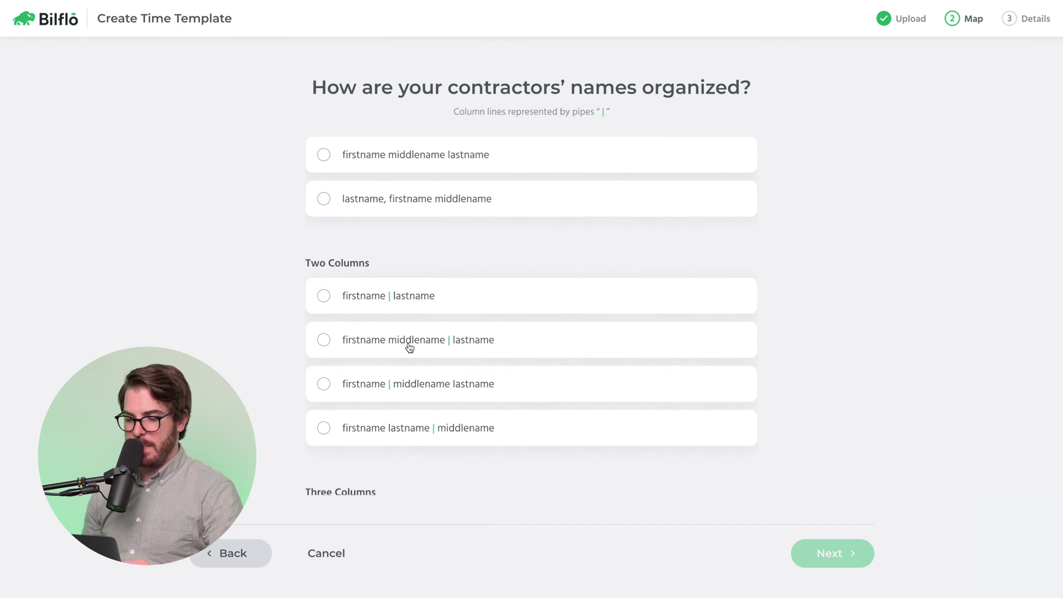
{"action": "left_click", "coordinate": [450, 347]}
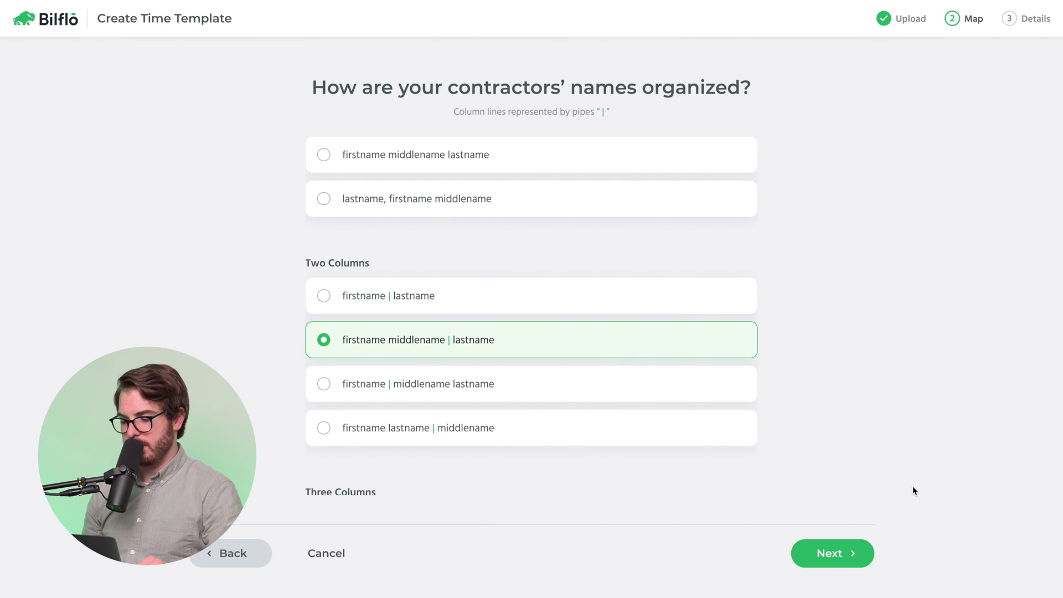
{"action": "left_click", "coordinate": [845, 553]}
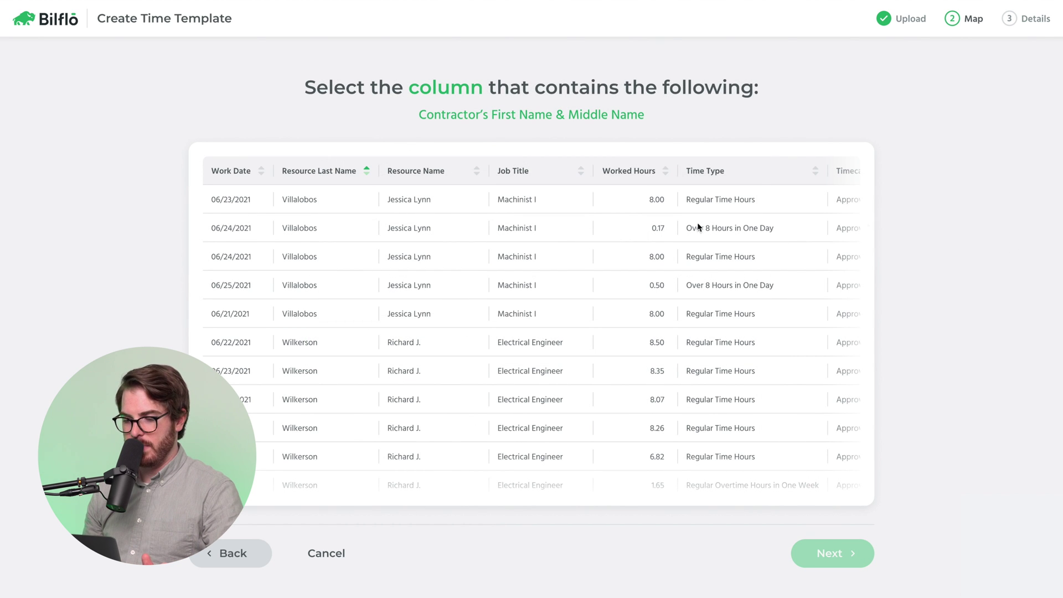
Map the Resource Name column to the contractor's first and middle name, and Resource Last Name to the last name.
{"action": "left_click", "coordinate": [425, 176]}
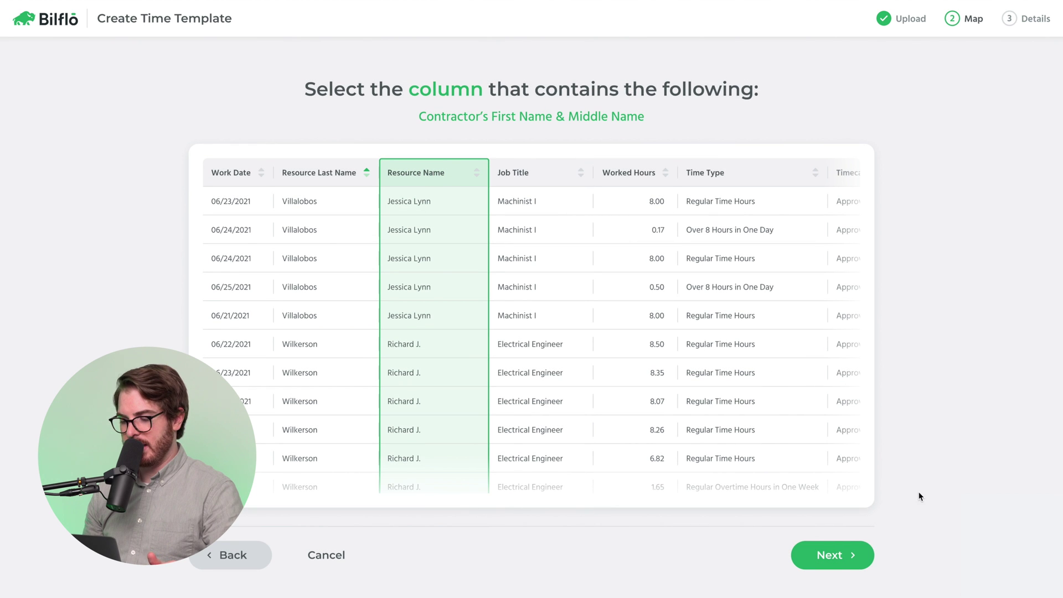
{"action": "left_click", "coordinate": [830, 555]}
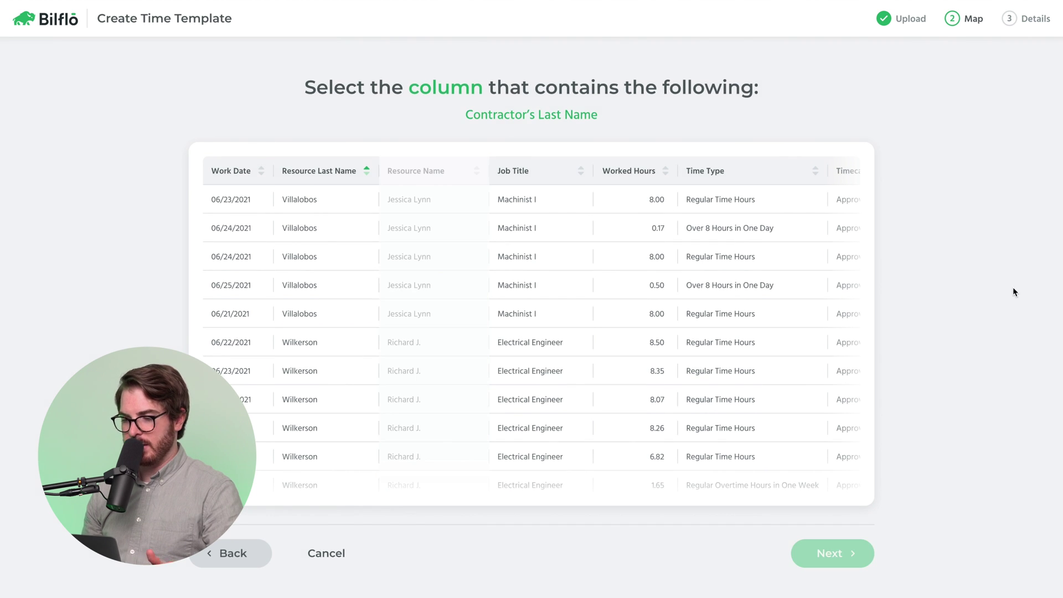
{"action": "left_click", "coordinate": [313, 174]}
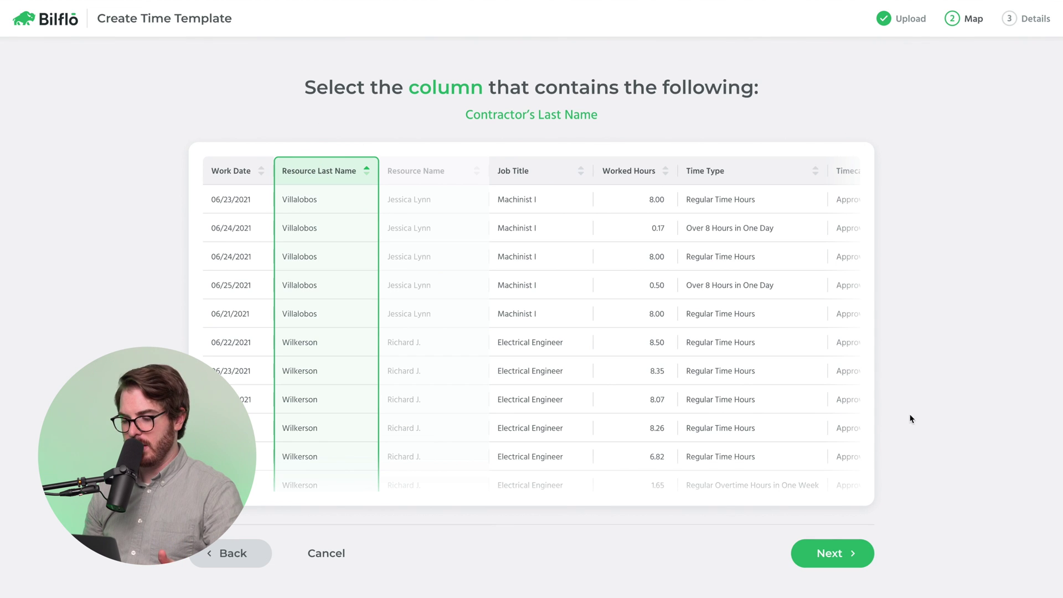
{"action": "left_click", "coordinate": [845, 560]}
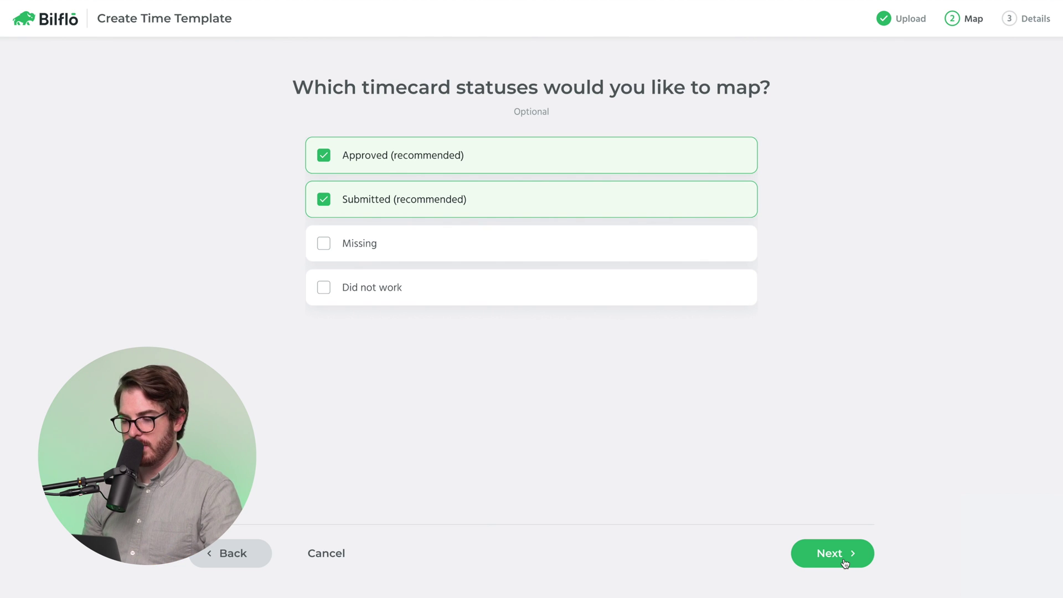
Keep the Approved and Submitted timecard statuses for mapping, and map Approved to an Approved cell in the Timecard Status column.
{"action": "left_click", "coordinate": [845, 561]}
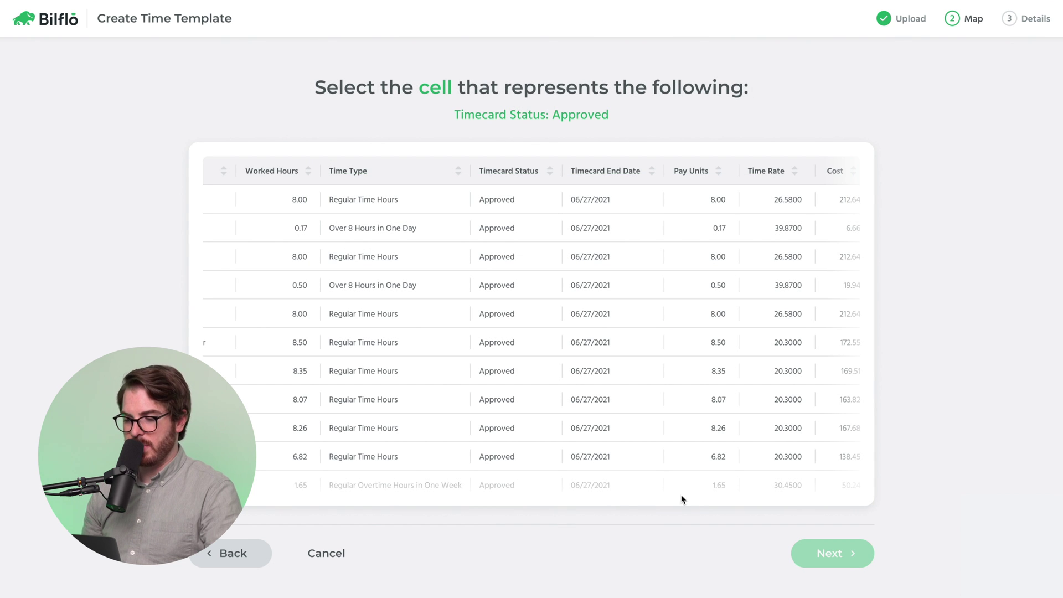
{"action": "scroll", "coordinate": [403, 304], "scroll_direction": "left", "scroll_amount": 2}
{"action": "scroll", "coordinate": [402, 306], "scroll_direction": "right", "scroll_amount": 2}
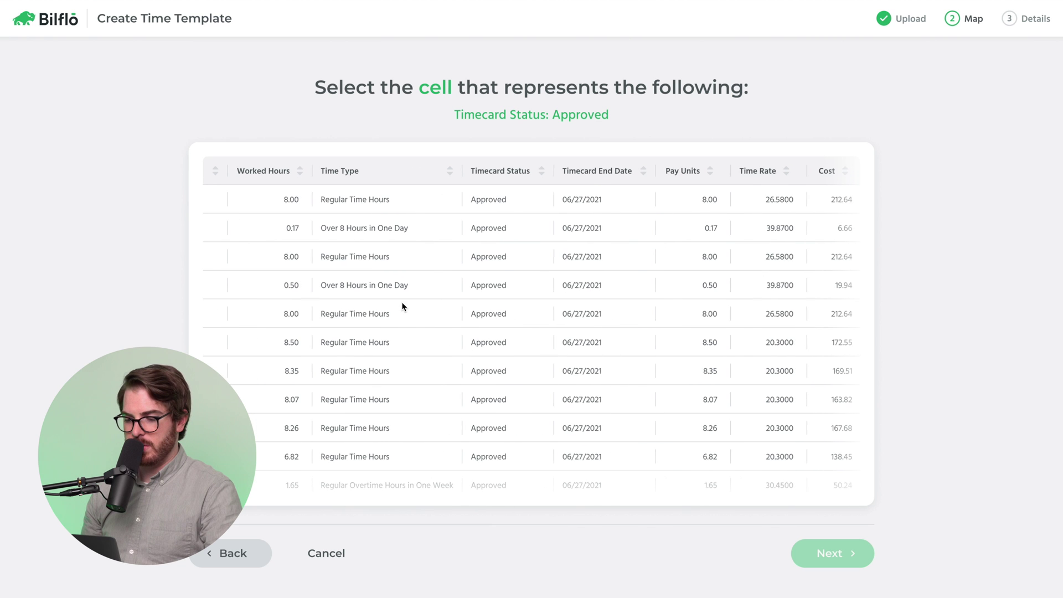
{"action": "left_click", "coordinate": [495, 203]}
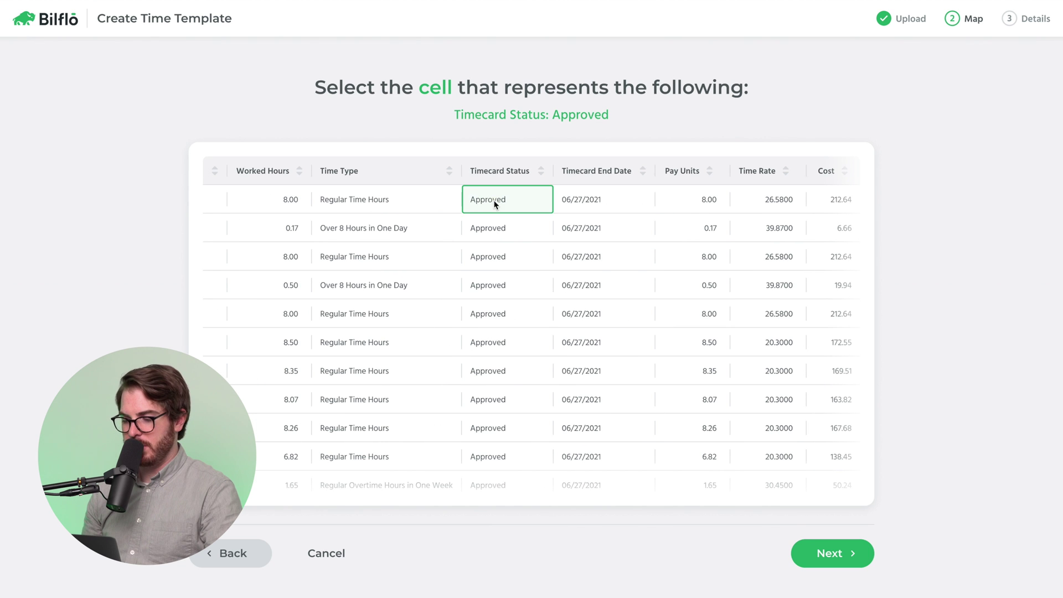
{"action": "left_click", "coordinate": [838, 555]}
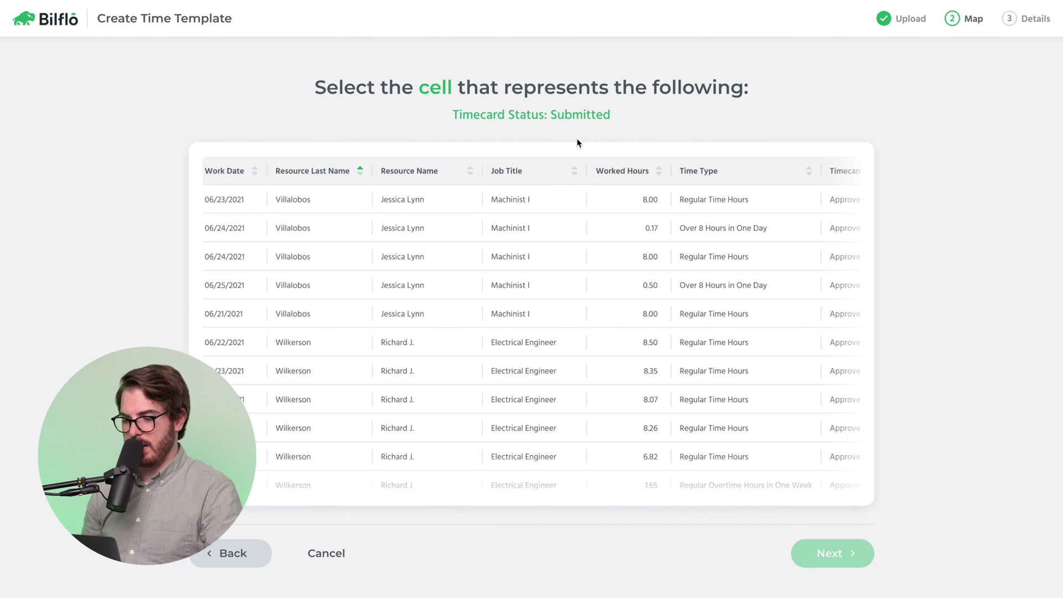
Map the Submitted status to a Submitted cell in the Timecard Status column.
{"action": "scroll", "coordinate": [537, 263], "scroll_direction": "right", "scroll_amount": 6}
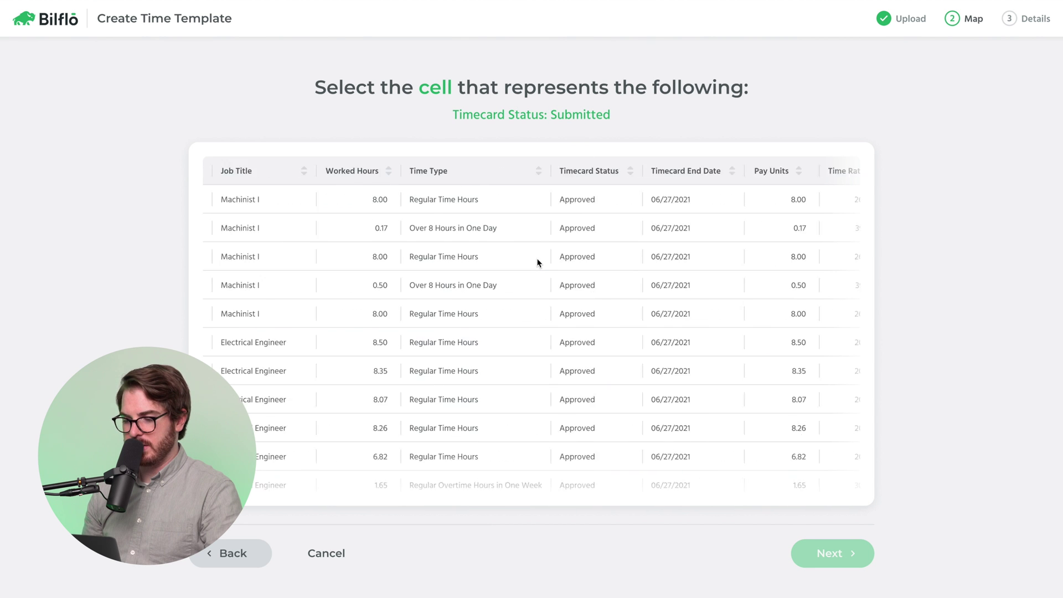
{"action": "scroll", "coordinate": [537, 263], "scroll_direction": "down", "scroll_amount": 4}
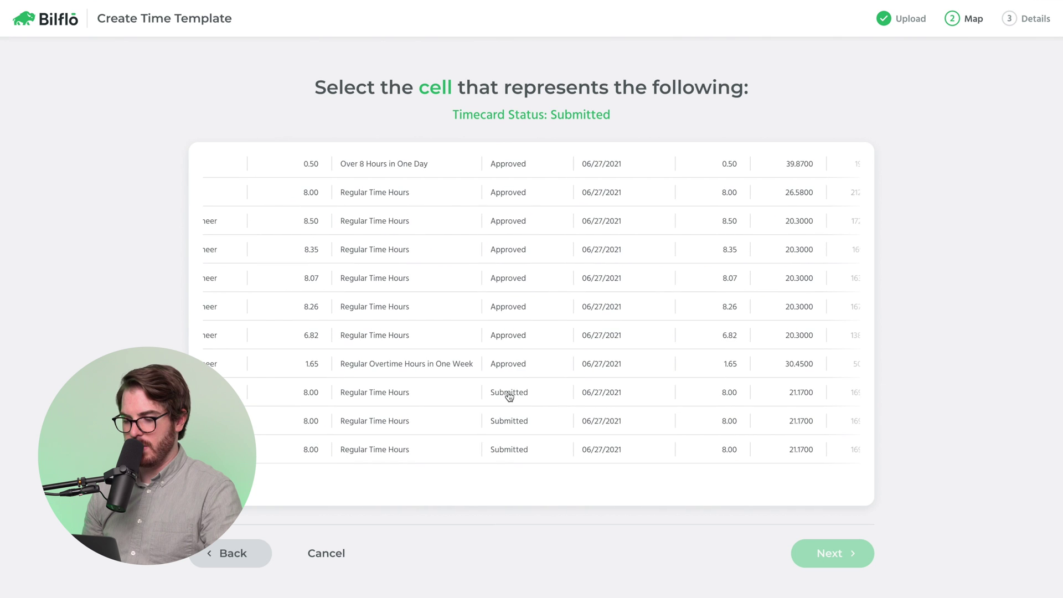
{"action": "left_click", "coordinate": [509, 393]}
{"action": "left_click", "coordinate": [840, 554]}
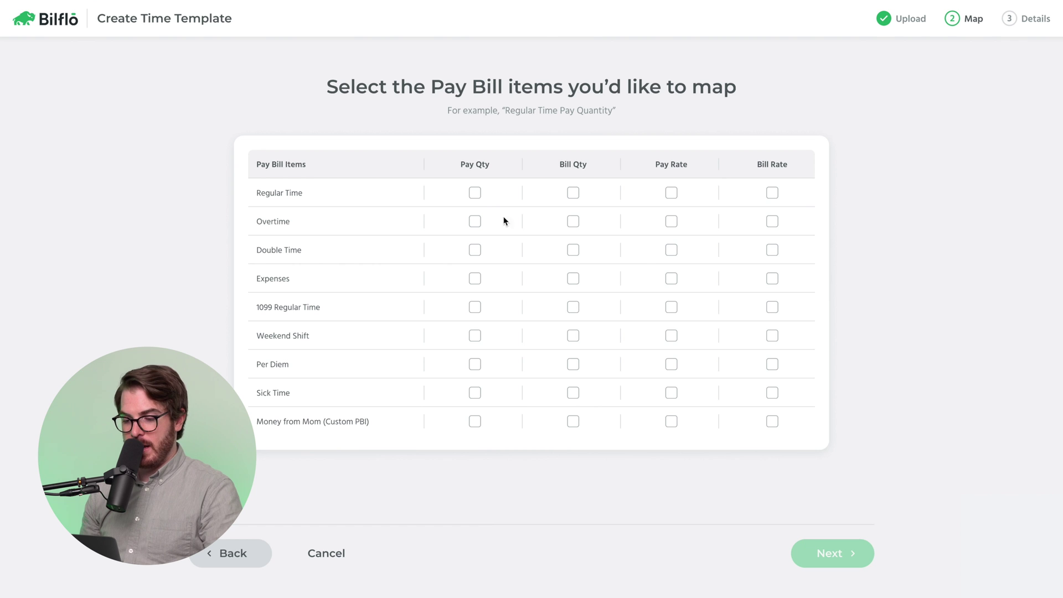
Choose the pay quantities of Regular Time and Overtime as the Pay Bill items to map.
{"action": "left_click", "coordinate": [475, 193]}
{"action": "left_click", "coordinate": [475, 222]}
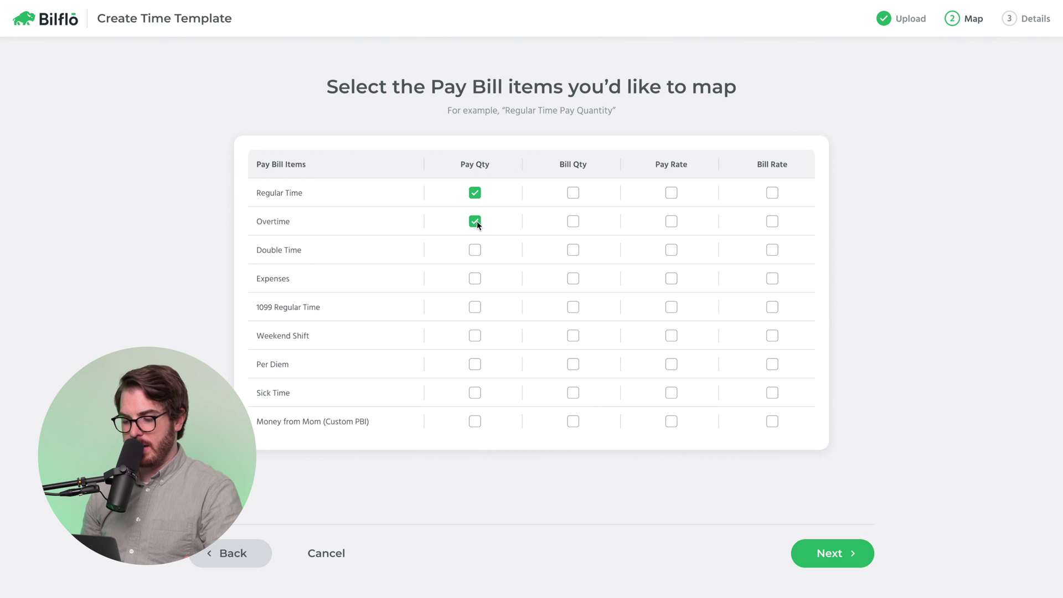
{"action": "left_click", "coordinate": [841, 554]}
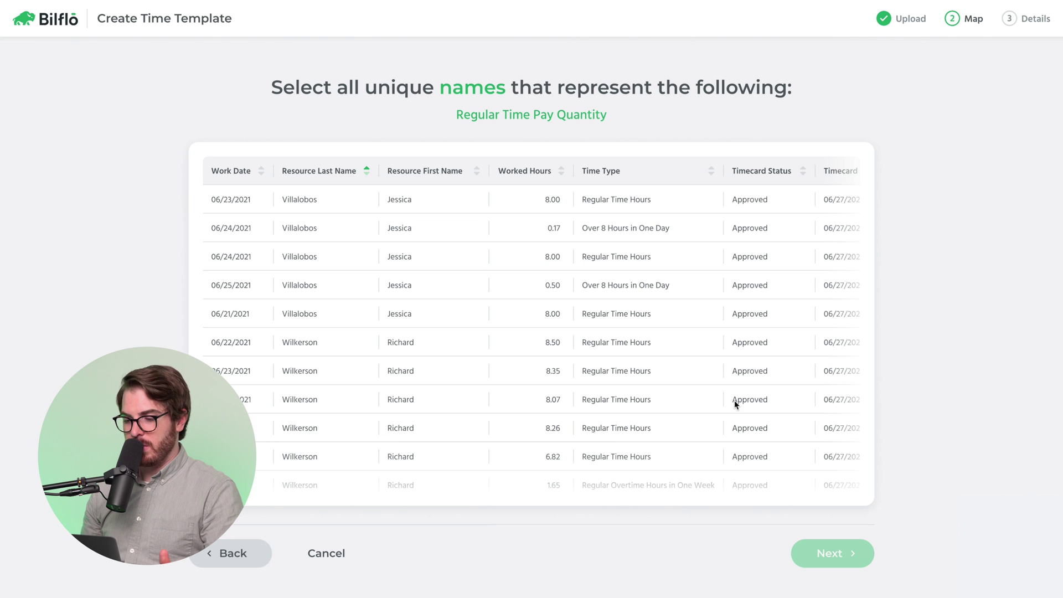
Map Regular Time Pay Quantity to the name "Regular Time Hours" with its Worked Hours cell in the same row as the value.
{"action": "left_click", "coordinate": [608, 201]}
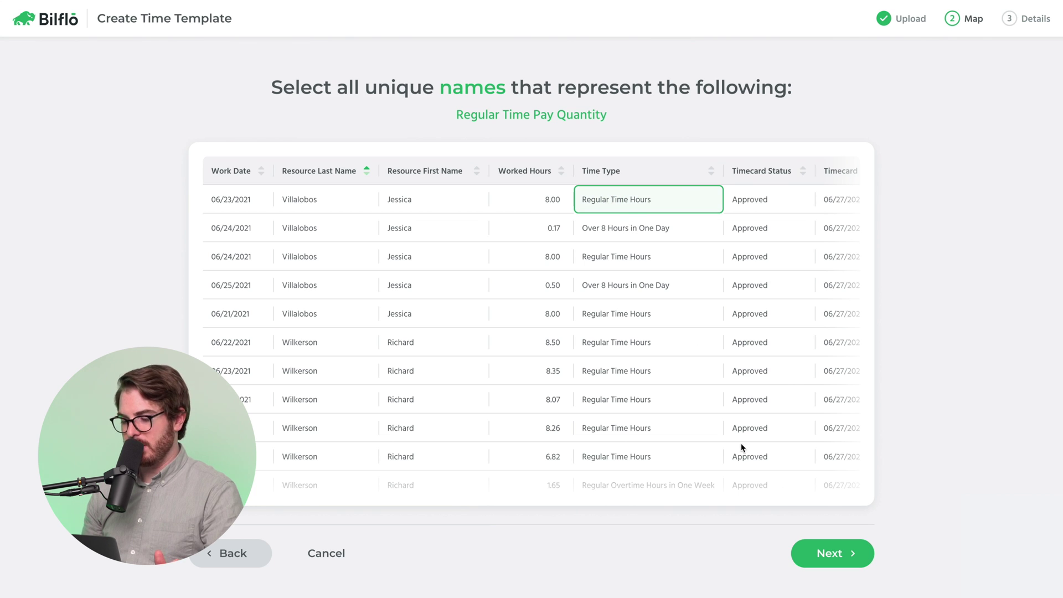
{"action": "left_click", "coordinate": [836, 556]}
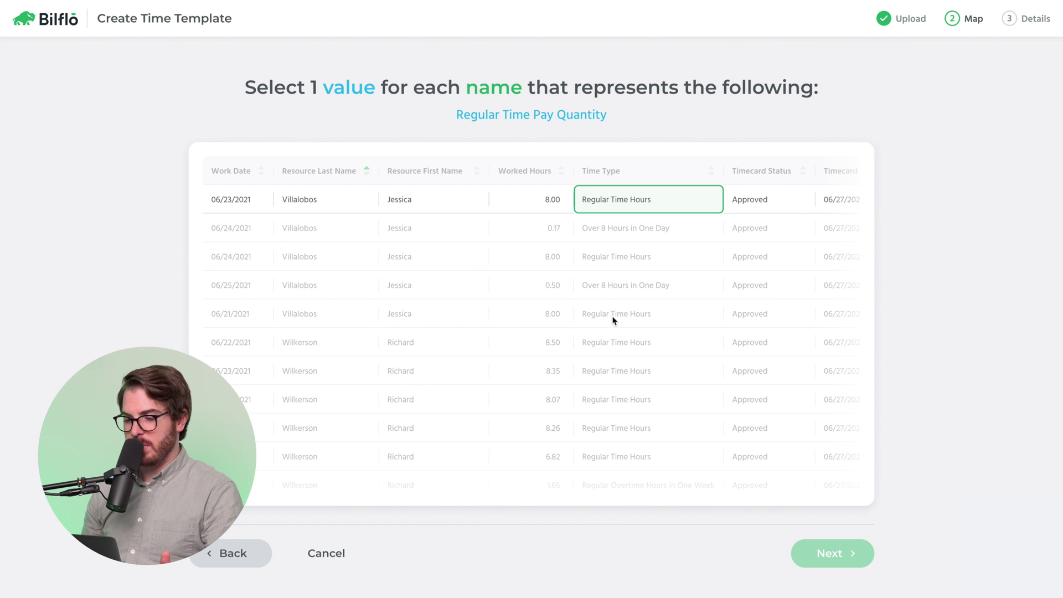
{"action": "left_click", "coordinate": [522, 205]}
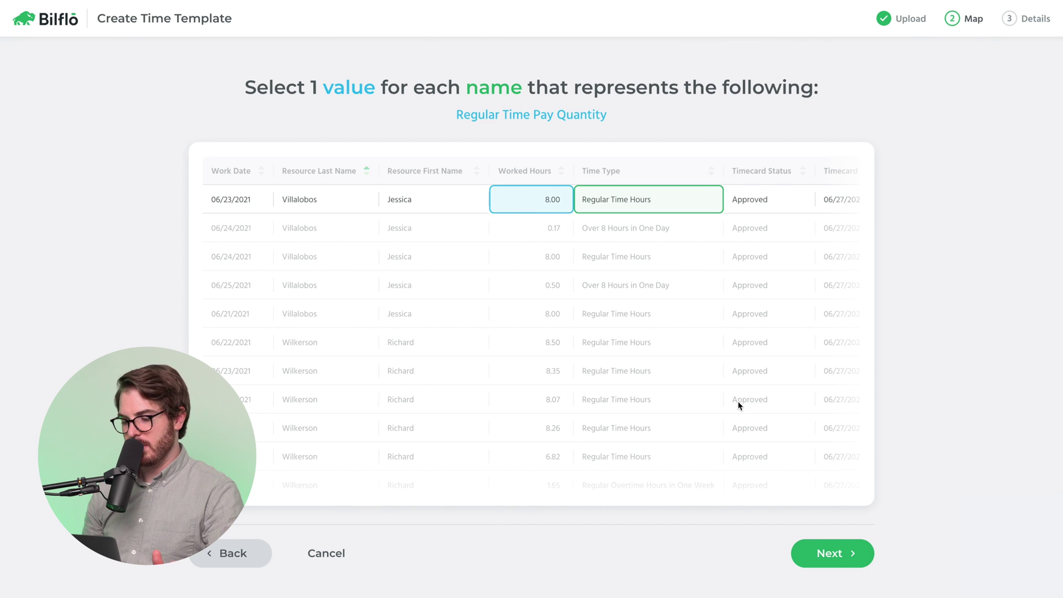
{"action": "left_click", "coordinate": [838, 554]}
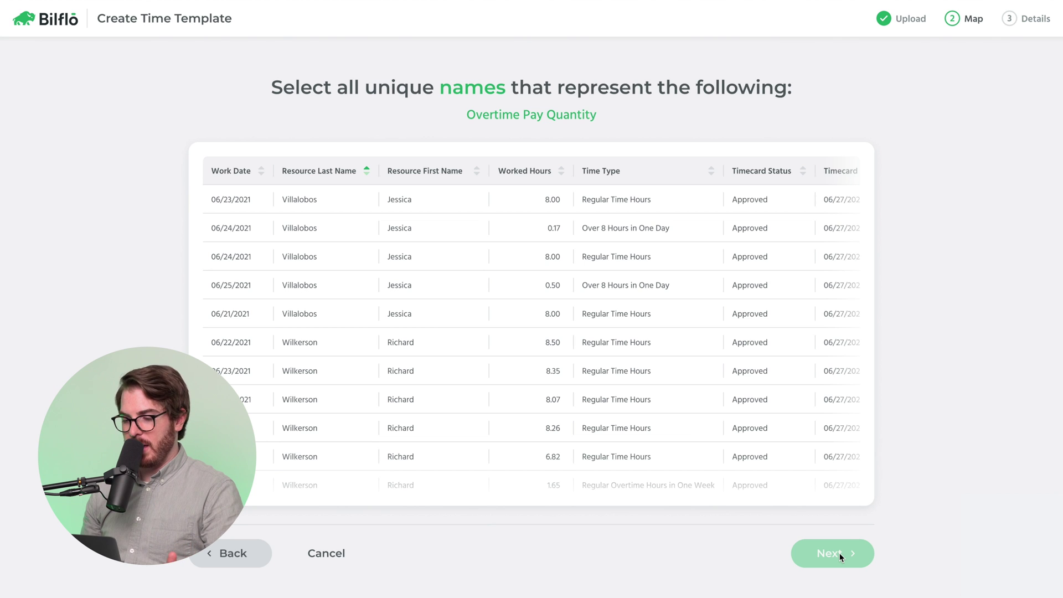
Map Overtime Pay Quantity to the names "Over 8 Hours in One Day" and "Regular Overtime Hours in One Week".
{"action": "left_click", "coordinate": [629, 236]}
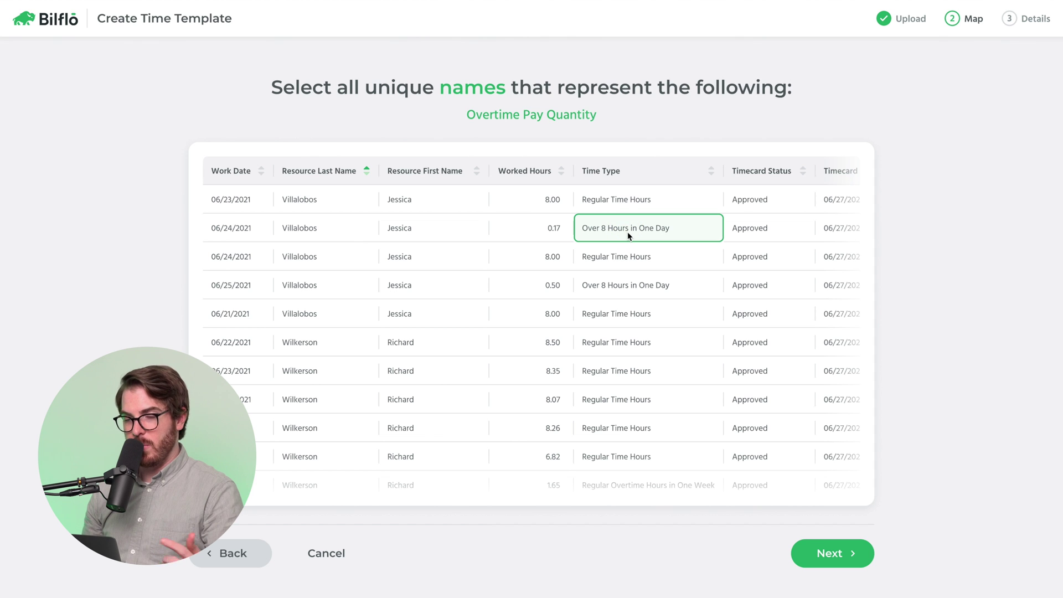
{"action": "scroll", "coordinate": [622, 320], "scroll_direction": "down", "scroll_amount": 3}
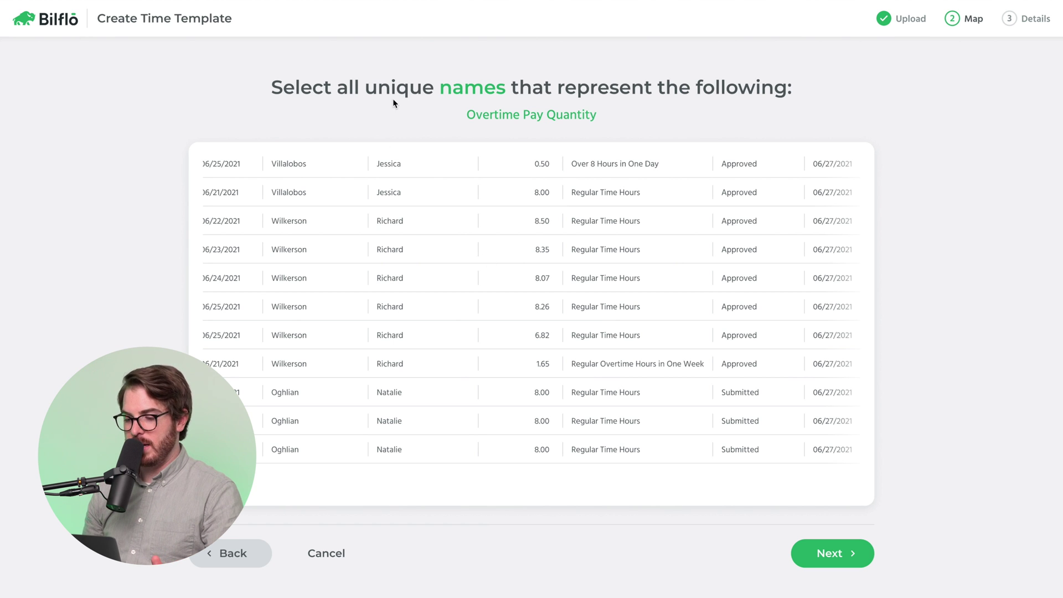
{"action": "left_click", "coordinate": [610, 367]}
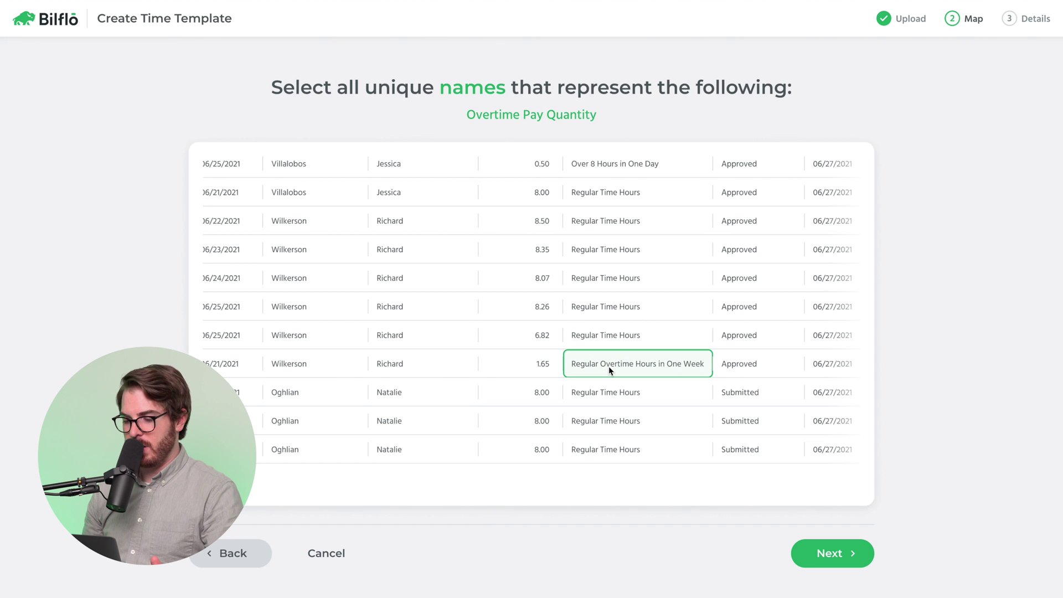
{"action": "left_click", "coordinate": [841, 556]}
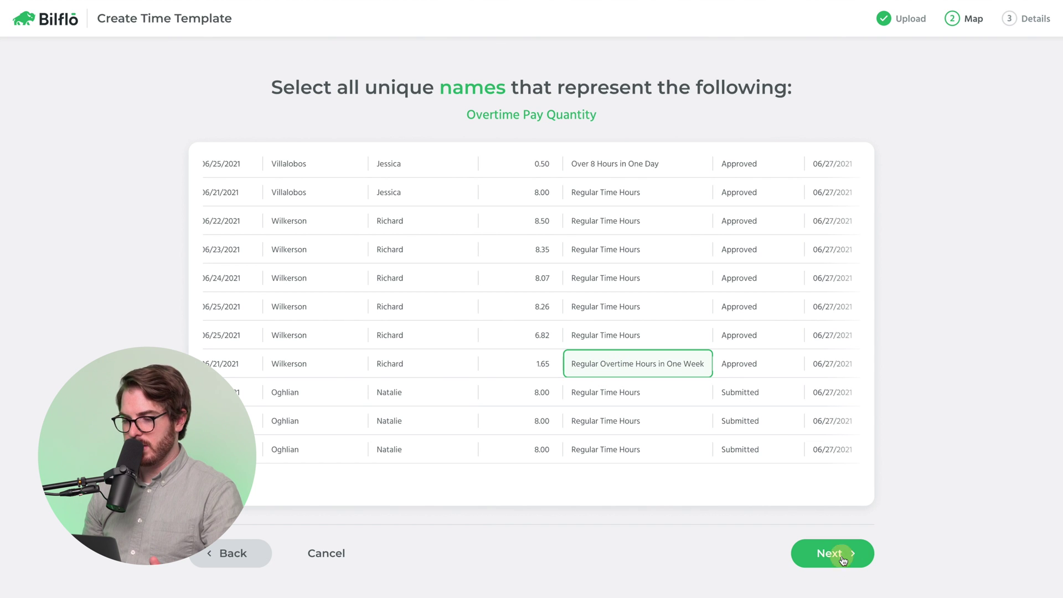
Assign the Worked Hours cells 0.17 and 1.65 as the values for the two overtime names.
{"action": "scroll", "coordinate": [537, 233], "scroll_direction": "up", "scroll_amount": 3}
{"action": "left_click", "coordinate": [527, 233]}
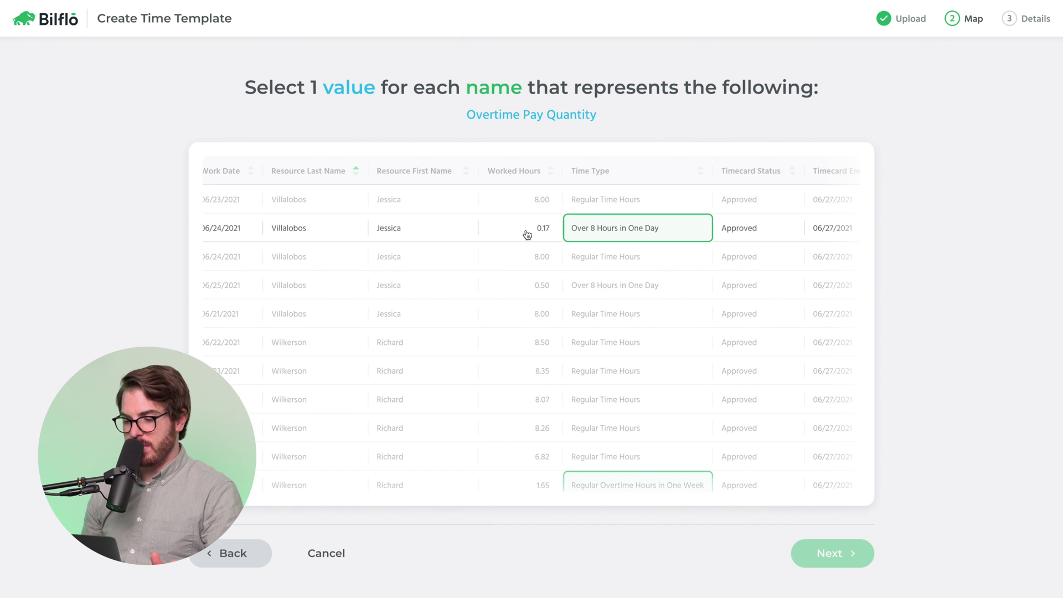
{"action": "left_click", "coordinate": [527, 234]}
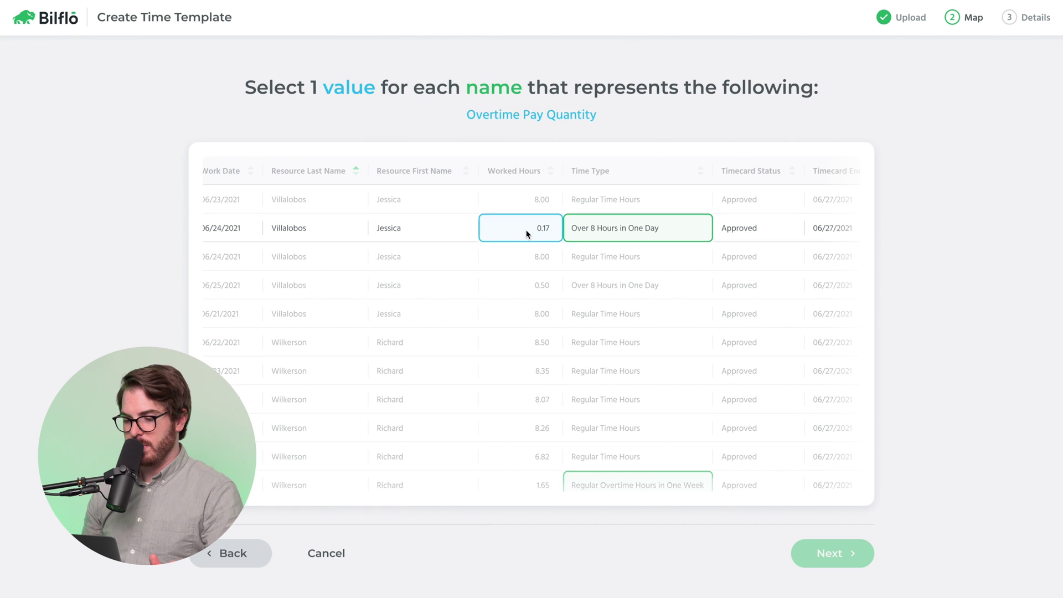
{"action": "scroll", "coordinate": [527, 232], "scroll_direction": "down", "scroll_amount": 2}
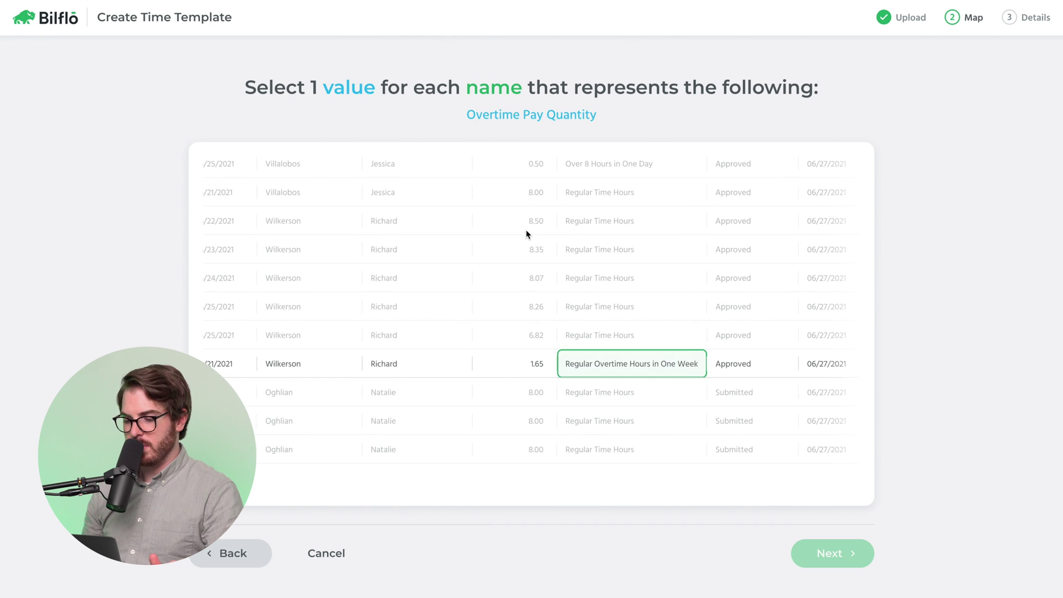
{"action": "left_click", "coordinate": [517, 372]}
{"action": "left_click", "coordinate": [819, 555]}
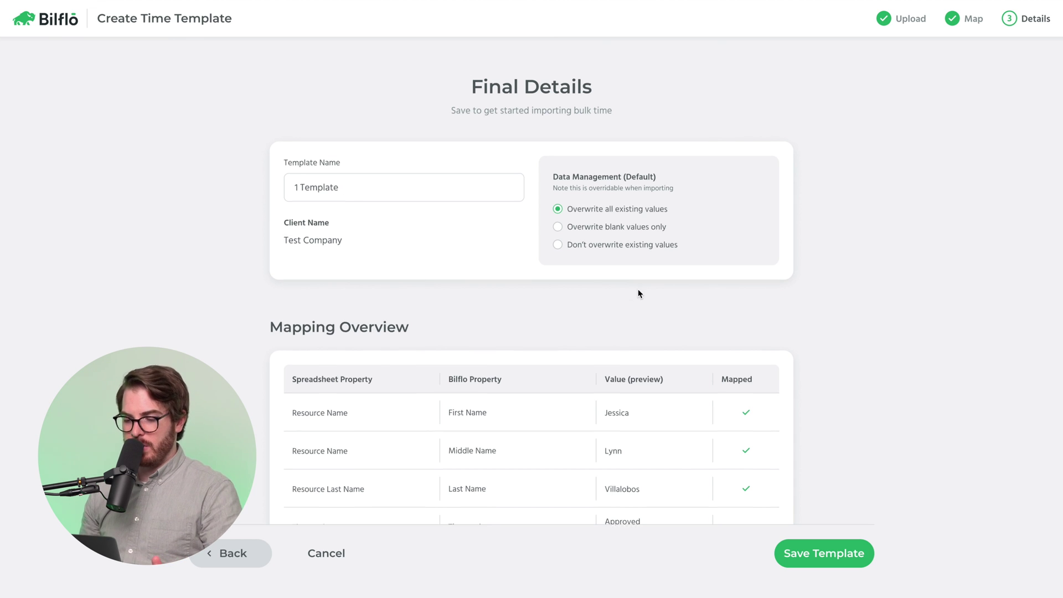
Review the mapping overview and save the time template with the name "1 Template" and the default to overwrite all existing values.
{"action": "scroll", "coordinate": [639, 294], "scroll_direction": "down", "scroll_amount": 3}
{"action": "scroll", "coordinate": [640, 294], "scroll_direction": "down", "scroll_amount": 1}
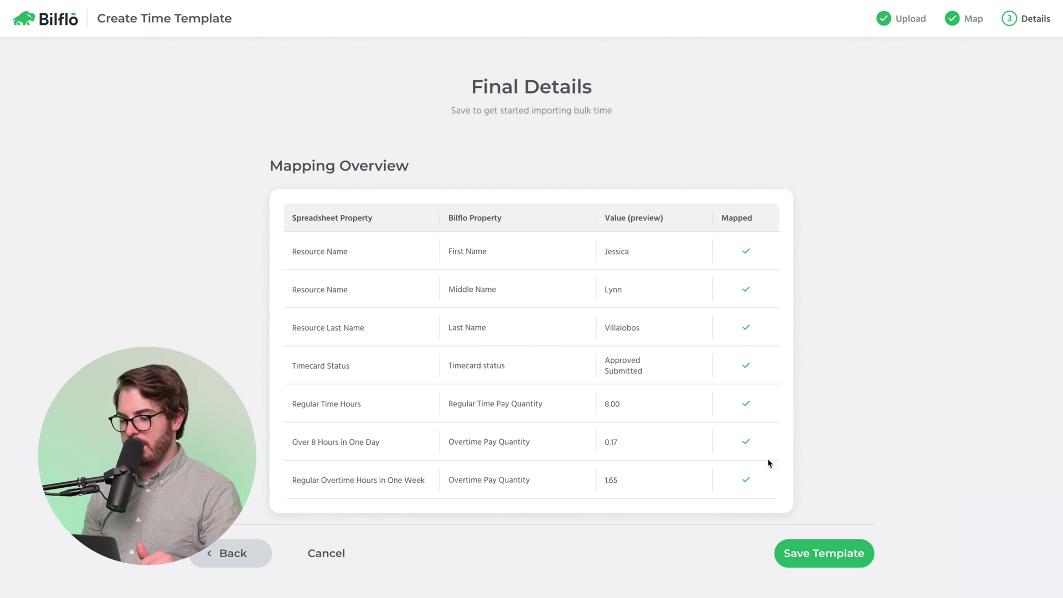
{"action": "left_click", "coordinate": [825, 554]}
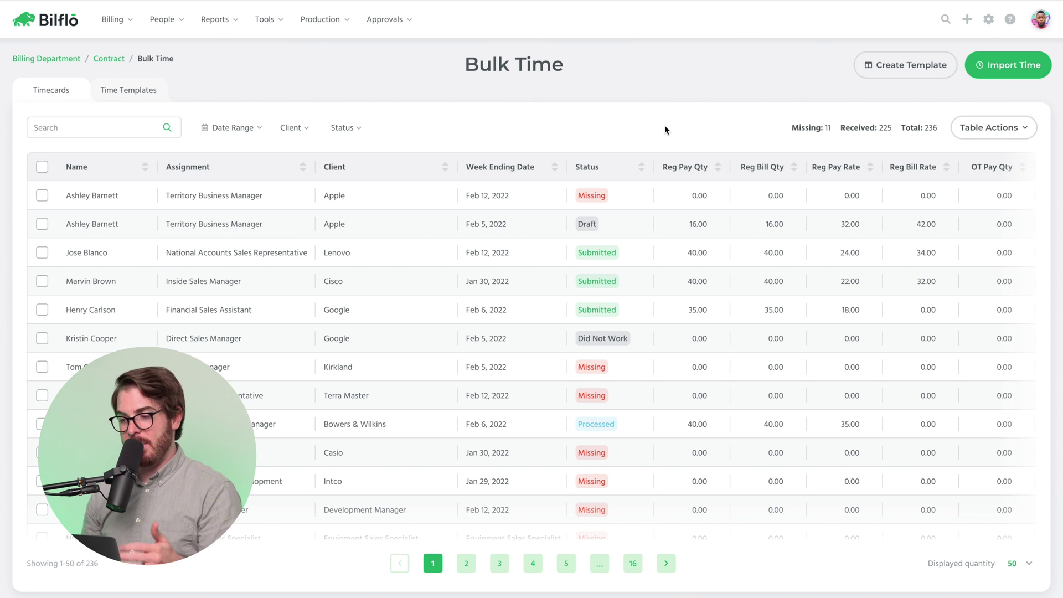
Import the time file bilflo_bulk-time_01-17-22.xlsx using 1 Template and the default overwrite of all existing values.
{"action": "left_click", "coordinate": [1002, 71]}
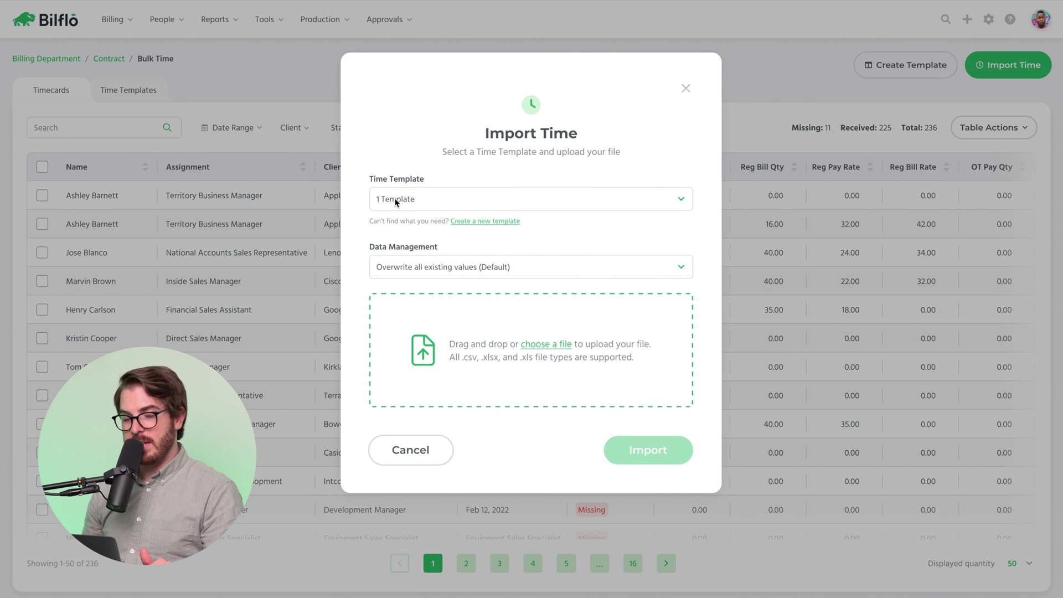
{"action": "left_click", "coordinate": [540, 344]}
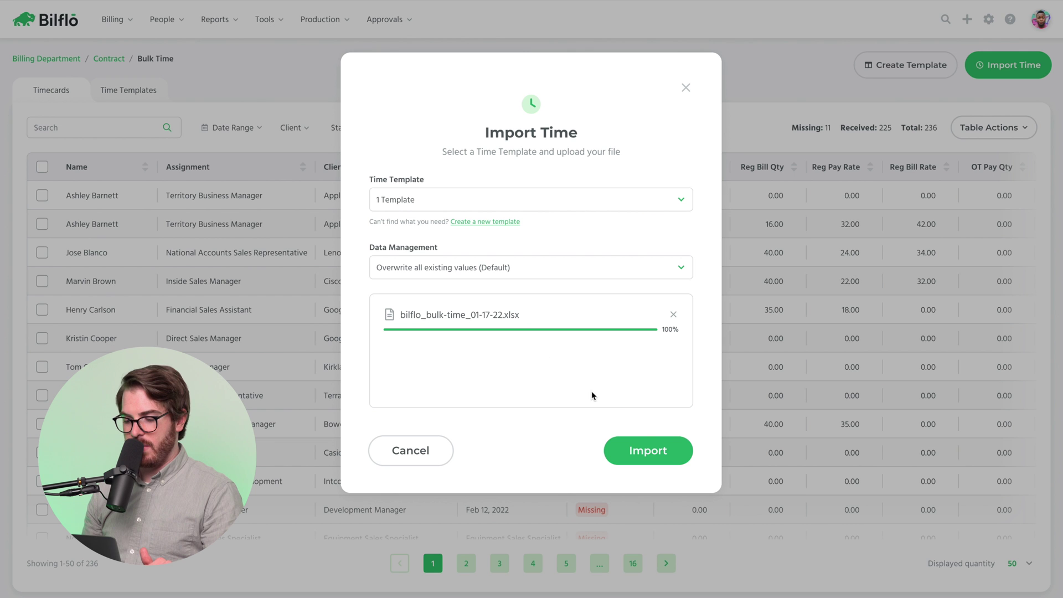
{"action": "left_click", "coordinate": [650, 451]}
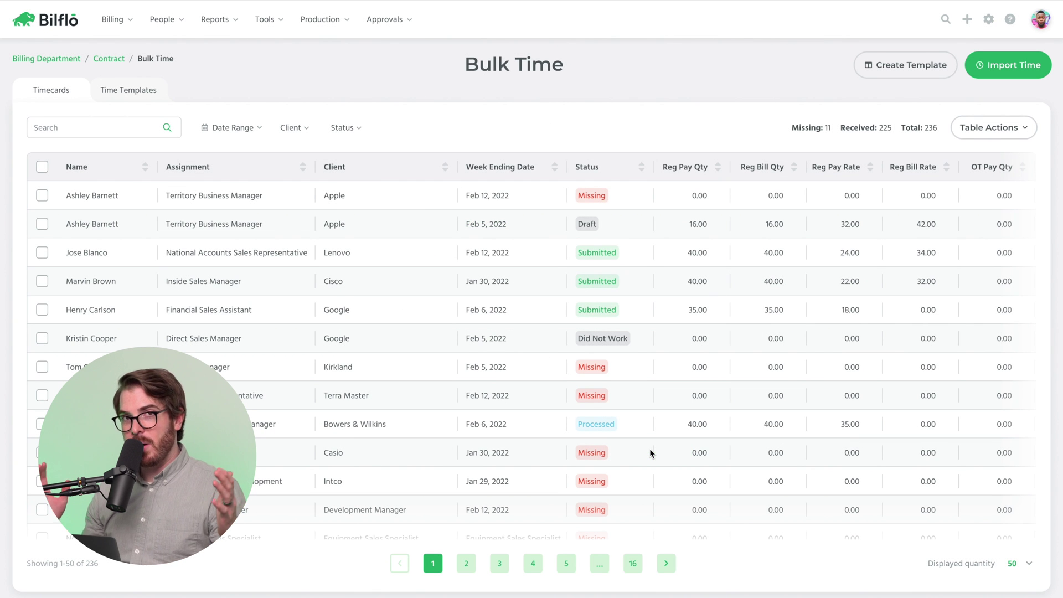